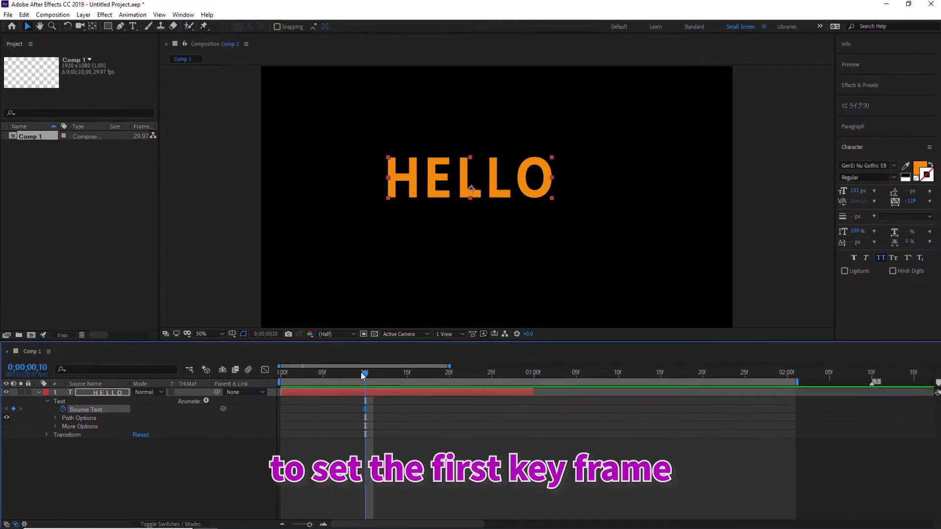
- At 0;00;00;20, replace the H of the HELLO text with A to keyframe its Source Text
{"action": "left_click_drag", "start_coordinate": [363, 375], "coordinate": [445, 380]}
{"action": "key", "text": "Caps_Lock"}
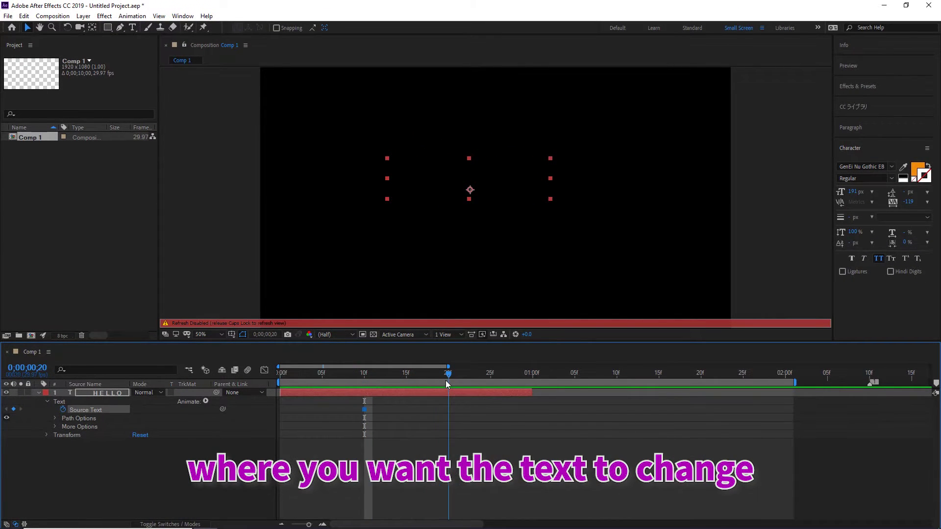
{"action": "key", "text": "Caps_Lock"}
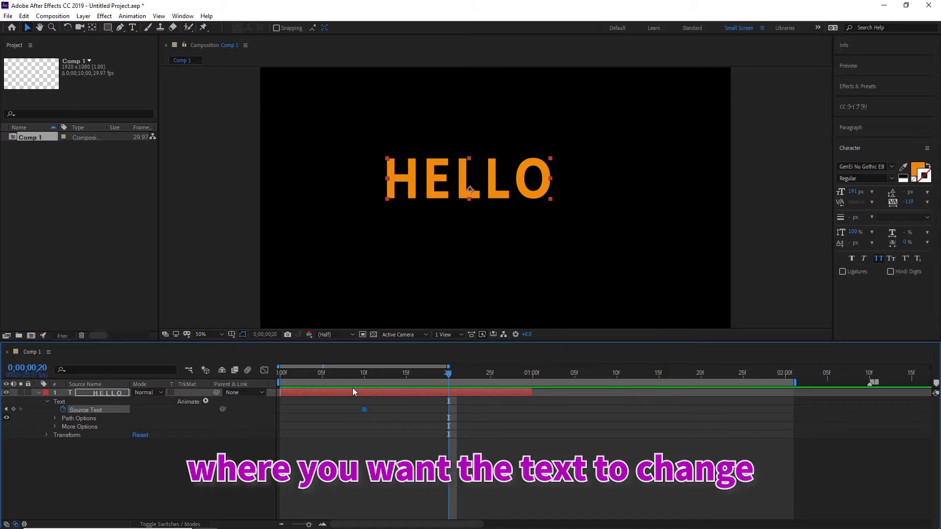
{"action": "left_click", "coordinate": [132, 27]}
{"action": "left_click", "coordinate": [392, 162]}
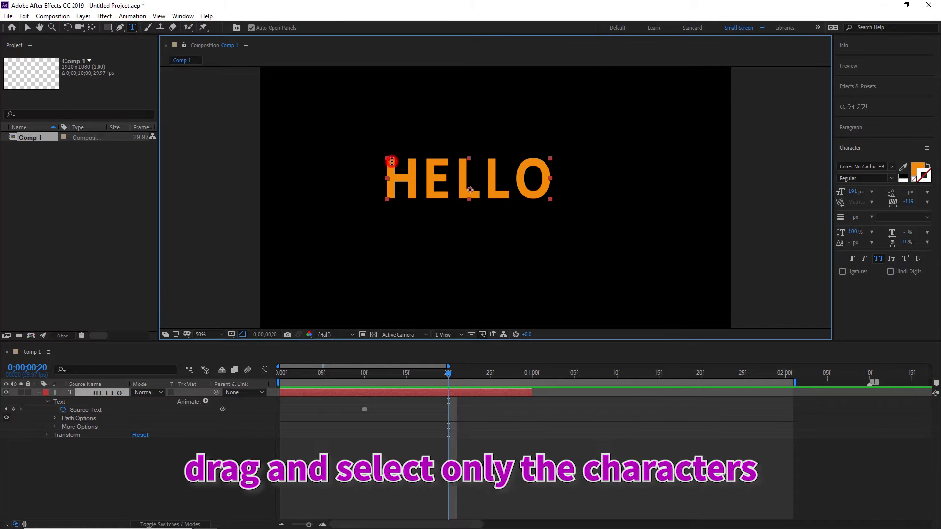
{"action": "left_click_drag", "start_coordinate": [403, 169], "coordinate": [405, 169]}
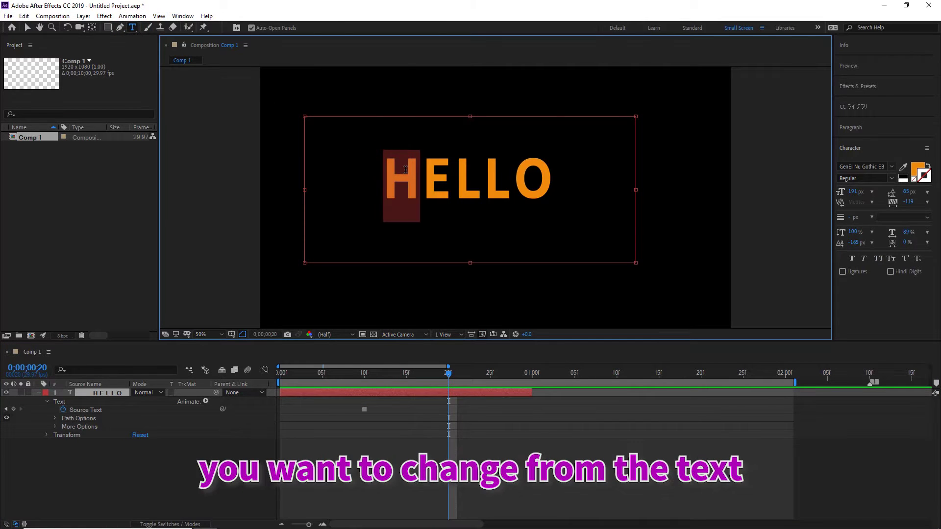
{"action": "type", "text": "A"}
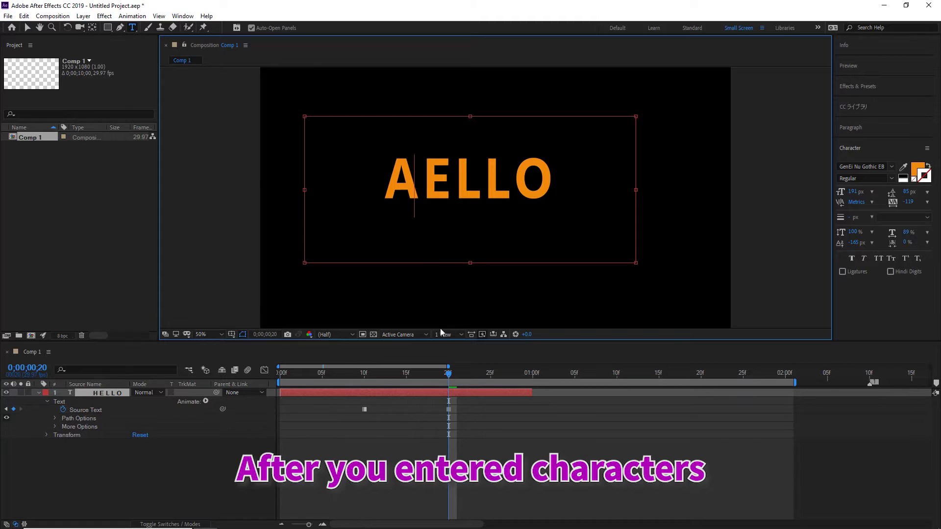
- At 0;00;00;25, replace the second character E of the text with F as another Source Text keyframe
{"action": "left_click", "coordinate": [457, 375]}
{"action": "key", "text": "Caps_Lock"}
{"action": "left_click_drag", "start_coordinate": [463, 376], "coordinate": [490, 382]}
{"action": "key", "text": "Caps_Lock"}
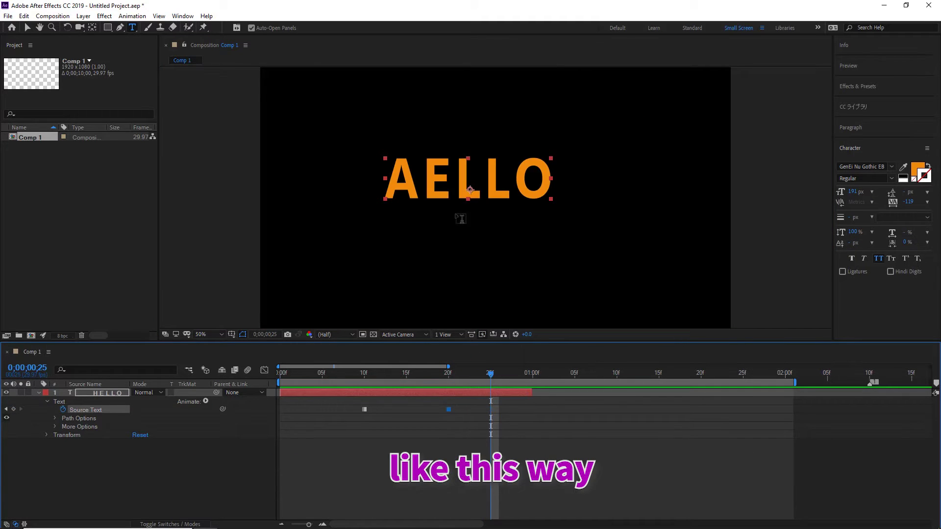
{"action": "left_click", "coordinate": [448, 187]}
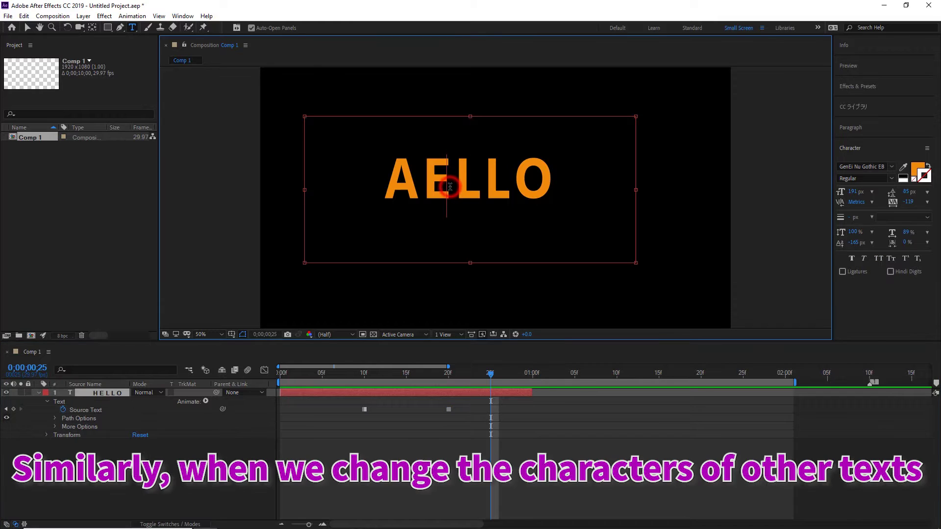
{"action": "key", "text": "shift+Left"}
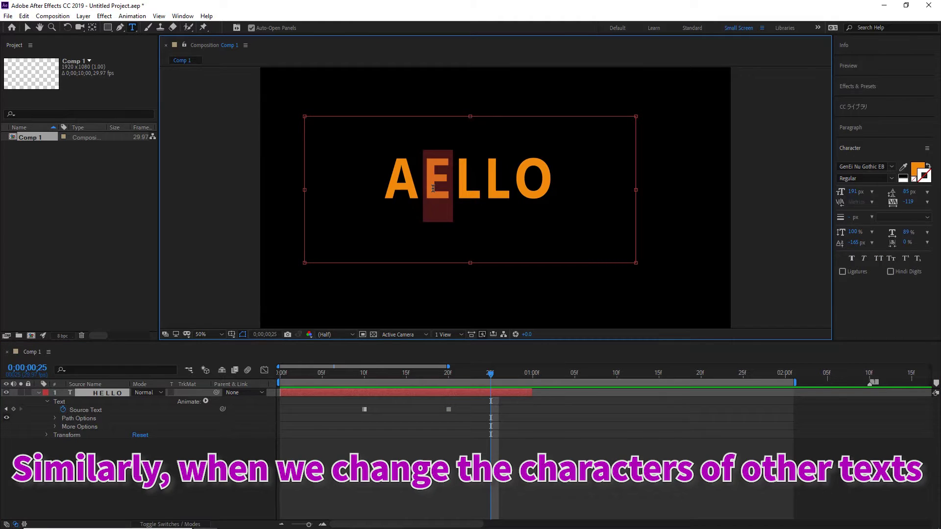
{"action": "type", "text": "F"}
{"action": "left_click", "coordinate": [492, 409]}
- At 0;00;01;00, replace the first L of the text with T as another Source Text keyframe
{"action": "left_click_drag", "start_coordinate": [493, 372], "coordinate": [532, 375]}
{"action": "key", "text": "Caps_Lock"}
{"action": "key", "text": "Caps_Lock"}
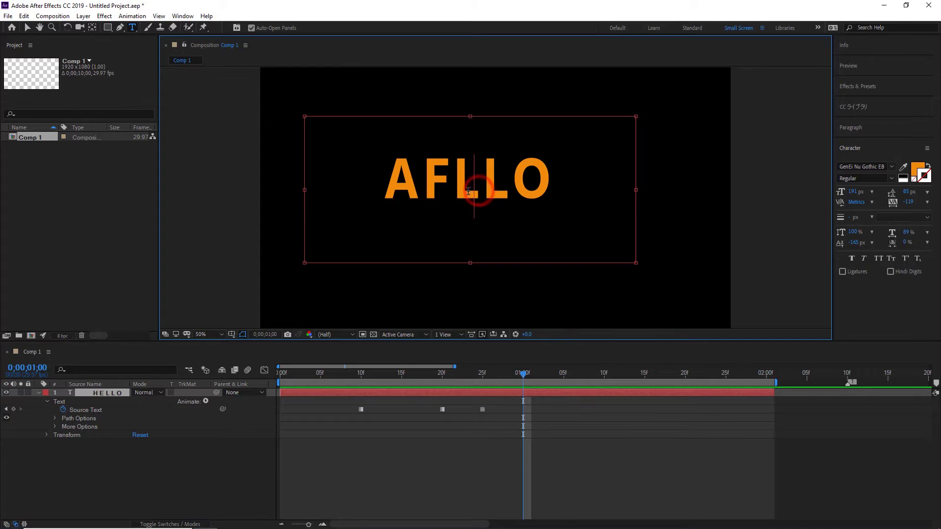
{"action": "key", "text": "shift+Right"}
{"action": "type", "text": "T"}
{"action": "left_click", "coordinate": [523, 410]}
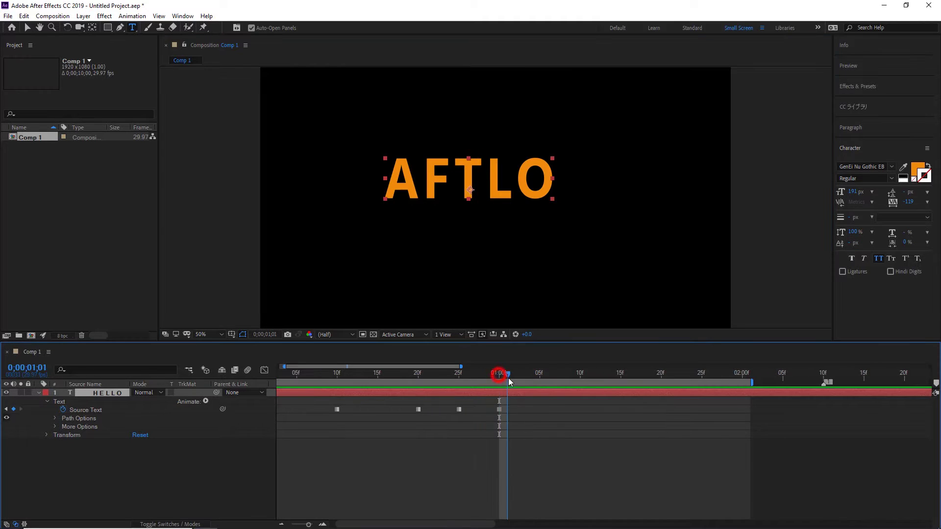
- At 0;00;01;05, replace the remaining L of the text with E as another Source Text keyframe
{"action": "key", "text": "Caps_Lock"}
{"action": "left_click_drag", "start_coordinate": [497, 378], "coordinate": [539, 375]}
{"action": "key", "text": "Caps_Lock"}
{"action": "left_click_drag", "start_coordinate": [506, 183], "coordinate": [498, 185]}
{"action": "type", "text": "E"}
{"action": "left_click", "coordinate": [540, 409]}
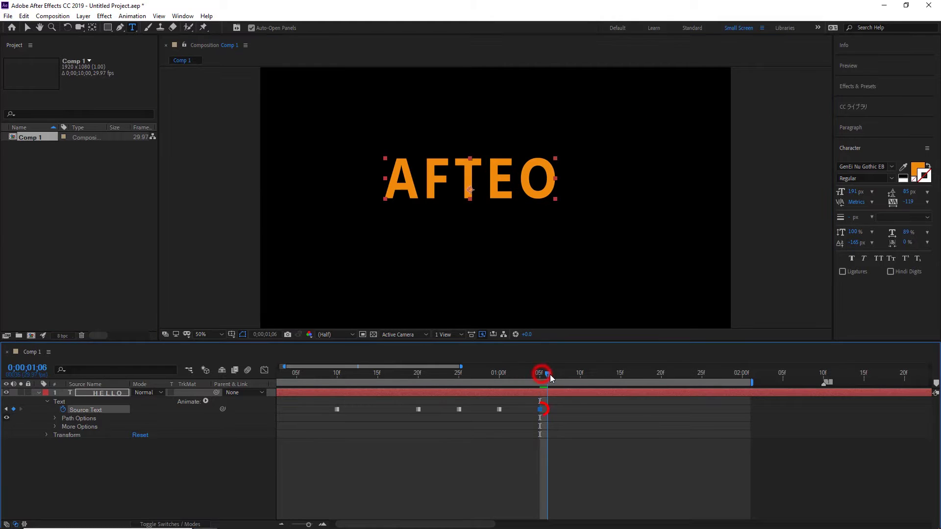
- At 0;00;01;10, replace the final O of the text with R so it reads AFTER
{"action": "key", "text": "Caps_Lock"}
{"action": "left_click_drag", "start_coordinate": [560, 377], "coordinate": [580, 378]}
{"action": "key", "text": "Caps_Lock"}
{"action": "left_click_drag", "start_coordinate": [558, 177], "coordinate": [518, 179]}
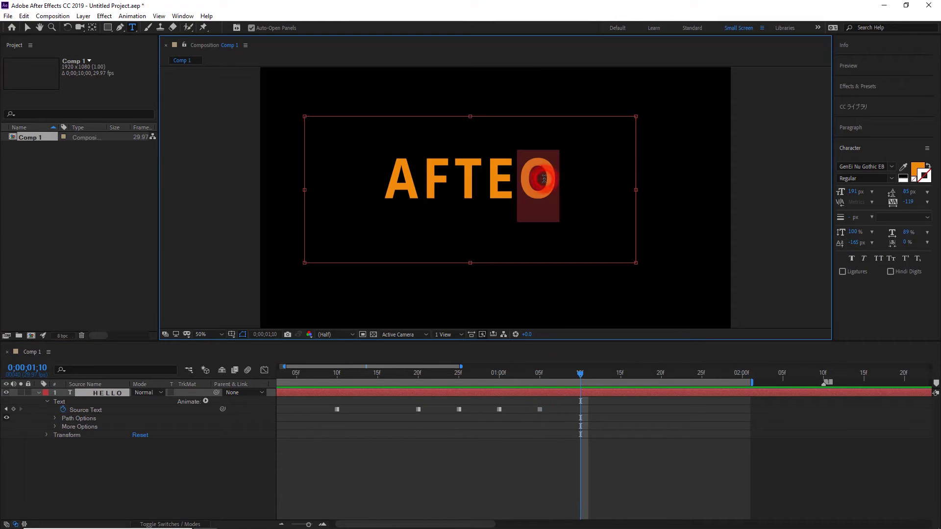
{"action": "left_click", "coordinate": [544, 179]}
{"action": "key", "text": "BackSpace"}
{"action": "type", "text": "R"}
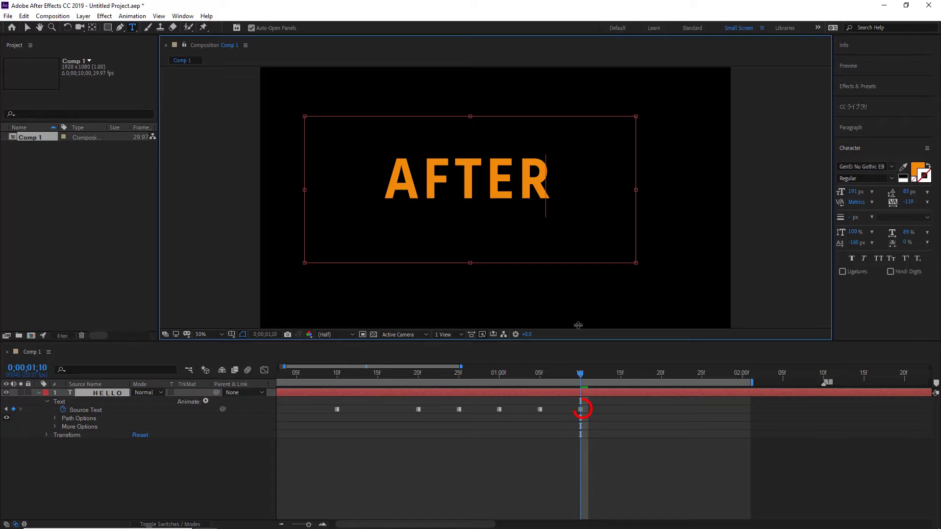
- Return to the start of the composition and preview the character-changing text animation
{"action": "left_click", "coordinate": [580, 375]}
{"action": "key", "text": "Caps_Lock"}
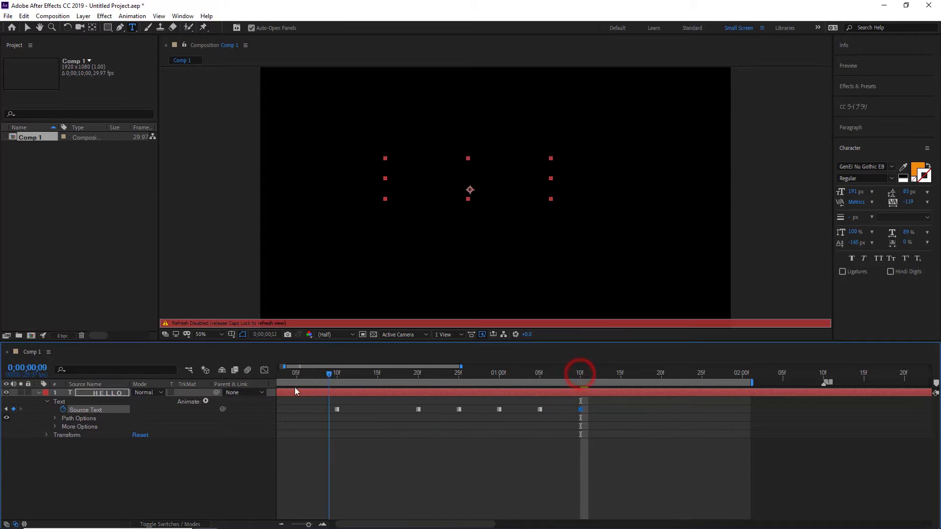
{"action": "key", "text": "Home"}
{"action": "key", "text": "Caps_Lock"}
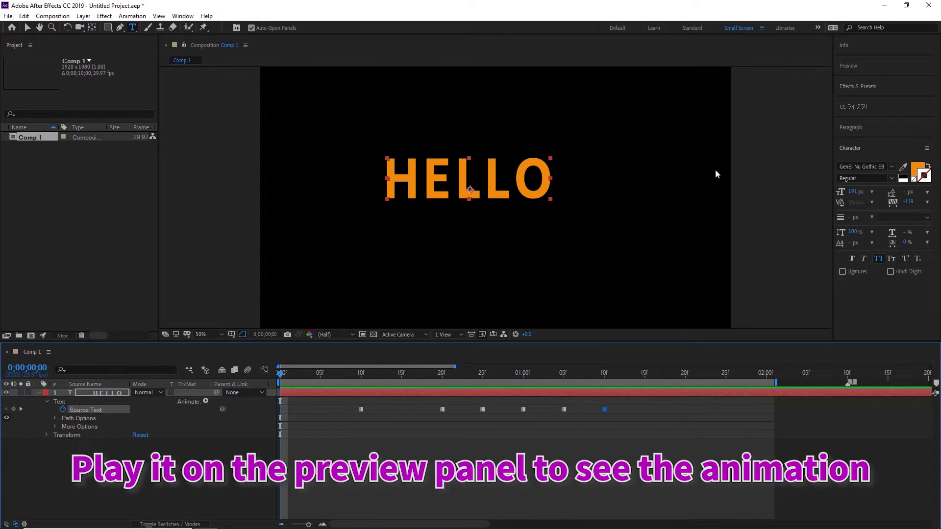
{"action": "left_click", "coordinate": [875, 69]}
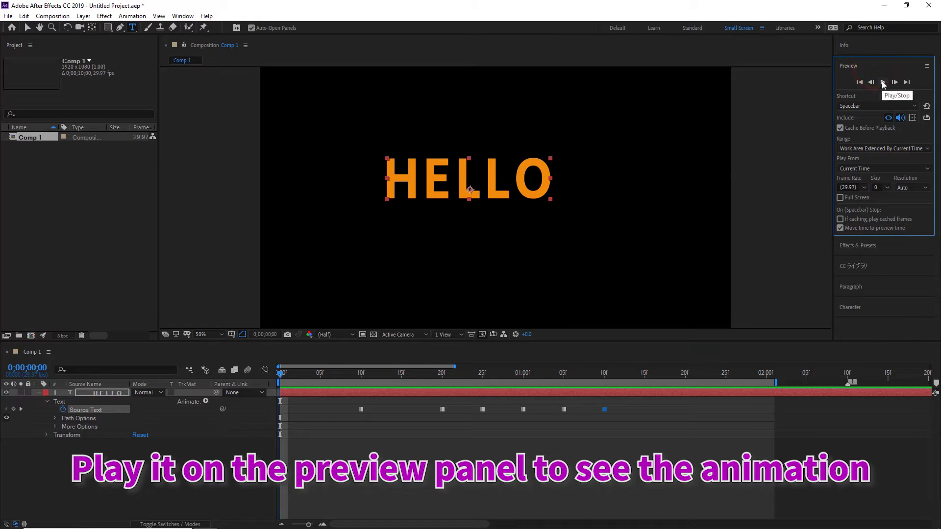
{"action": "left_click", "coordinate": [882, 82]}
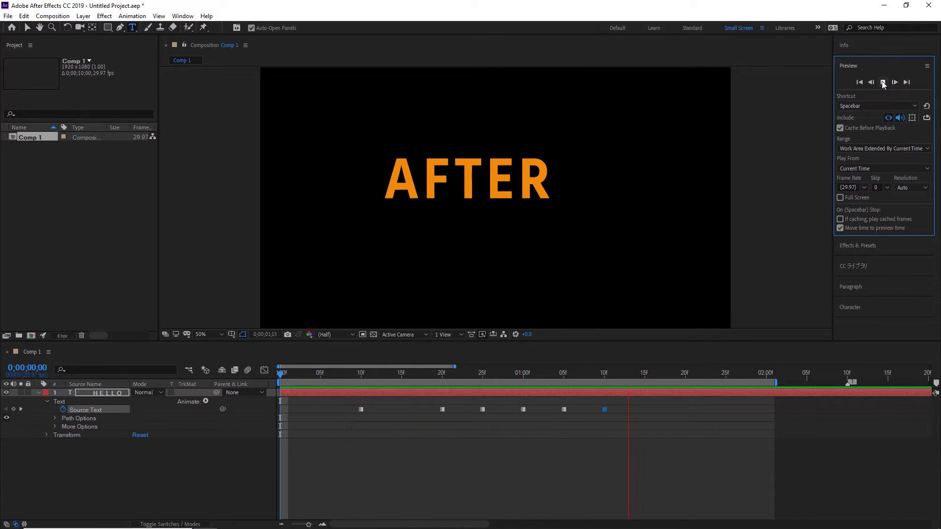
{"action": "left_click", "coordinate": [882, 82]}
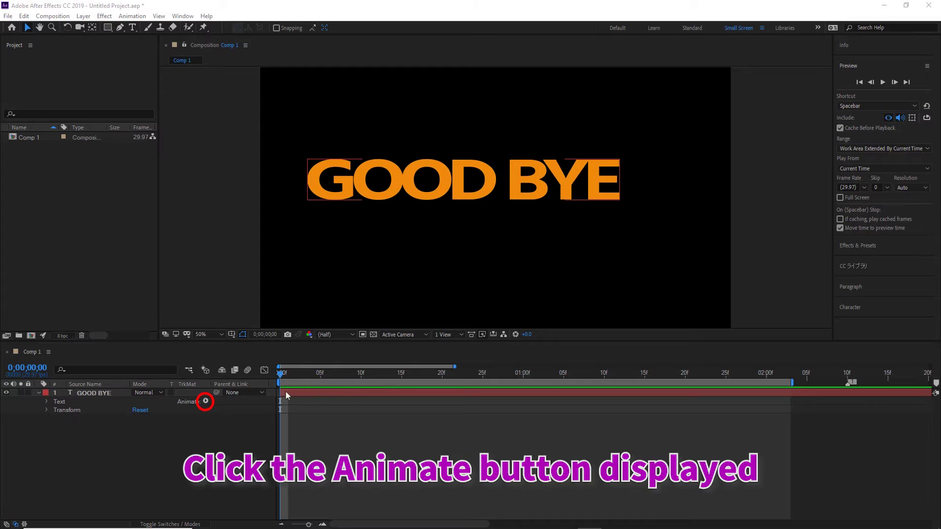
- Add a Position animator to the GOOD BYE text layer and set its Y value to -100
{"action": "left_click", "coordinate": [205, 402]}
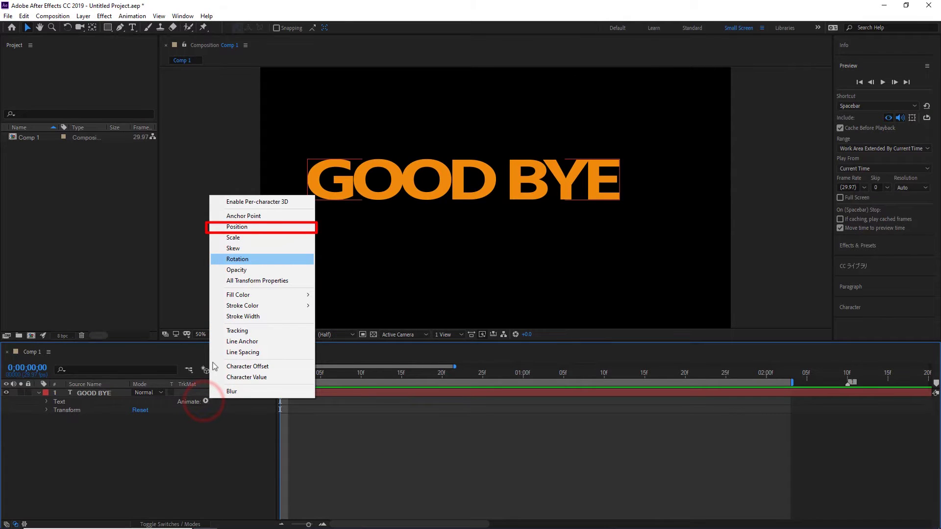
{"action": "left_click", "coordinate": [236, 227]}
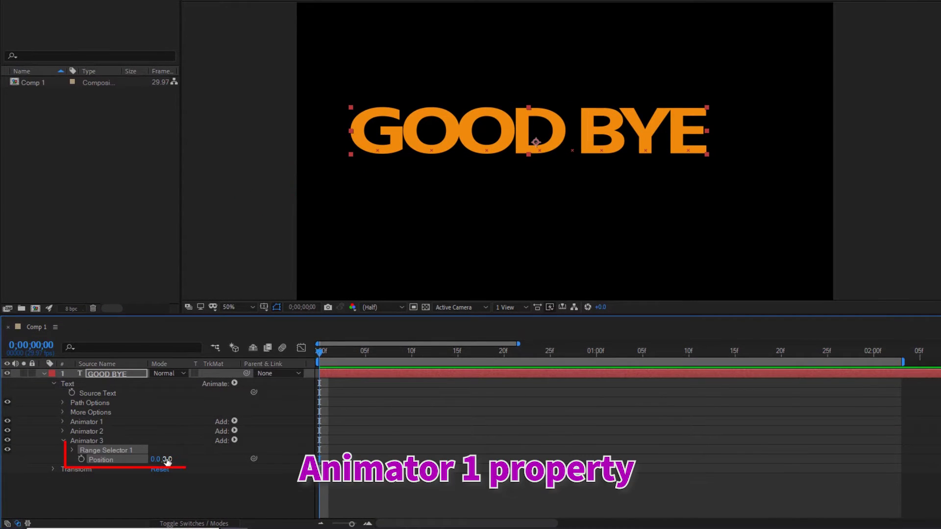
{"action": "left_click_drag", "start_coordinate": [167, 461], "coordinate": [84, 483]}
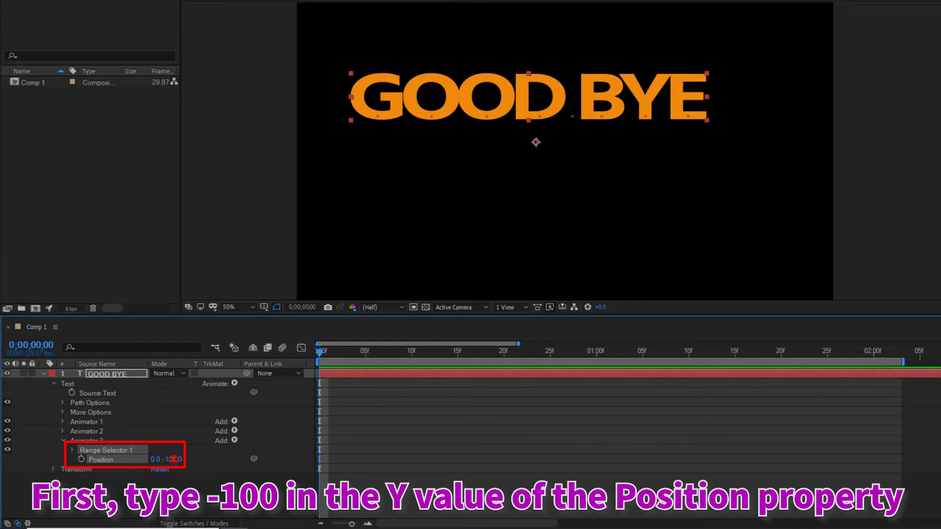
{"action": "left_click", "coordinate": [173, 459]}
{"action": "type", "text": "-100"}
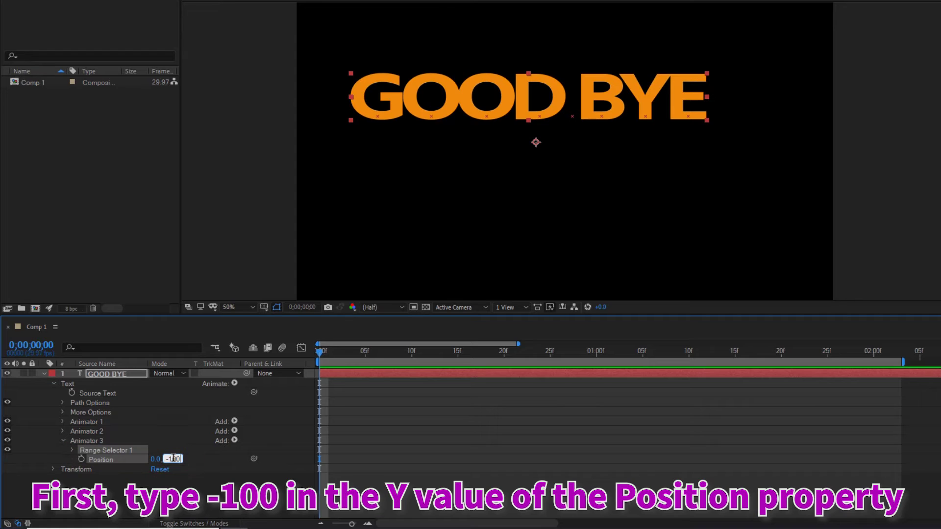
{"action": "key", "text": "Return"}
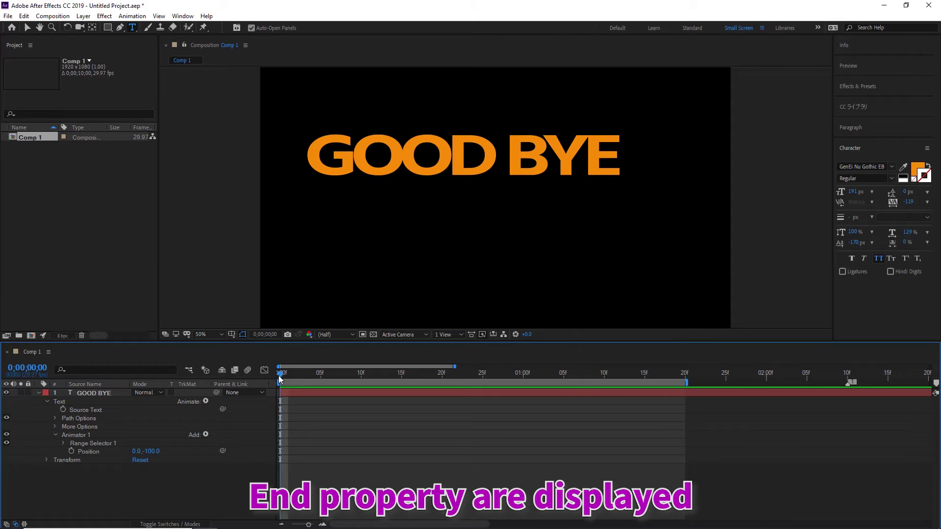
- Keyframe the End property of Range Selector 1 at 0% on 0;00;00;10 and 100% on 0;00;01;20
{"action": "left_click_drag", "start_coordinate": [290, 376], "coordinate": [361, 376]}
{"action": "left_click", "coordinate": [63, 444]}
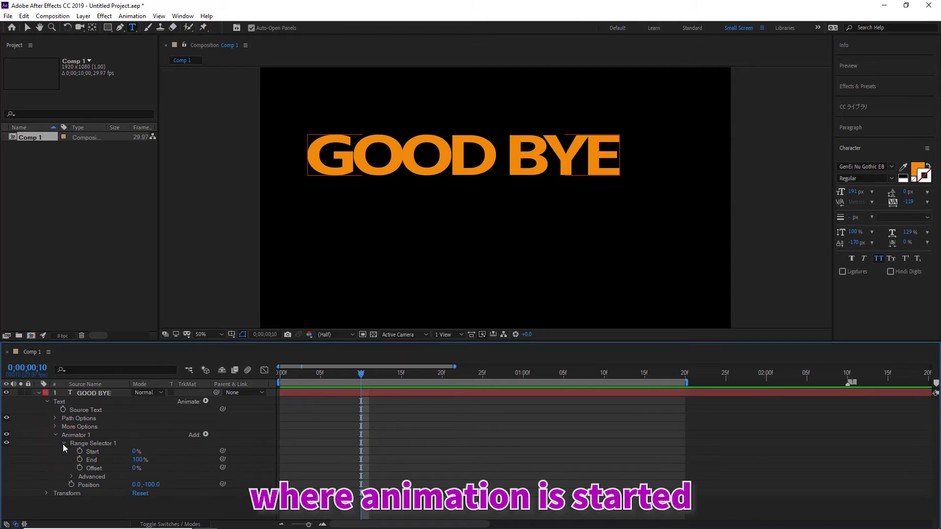
{"action": "left_click", "coordinate": [80, 460]}
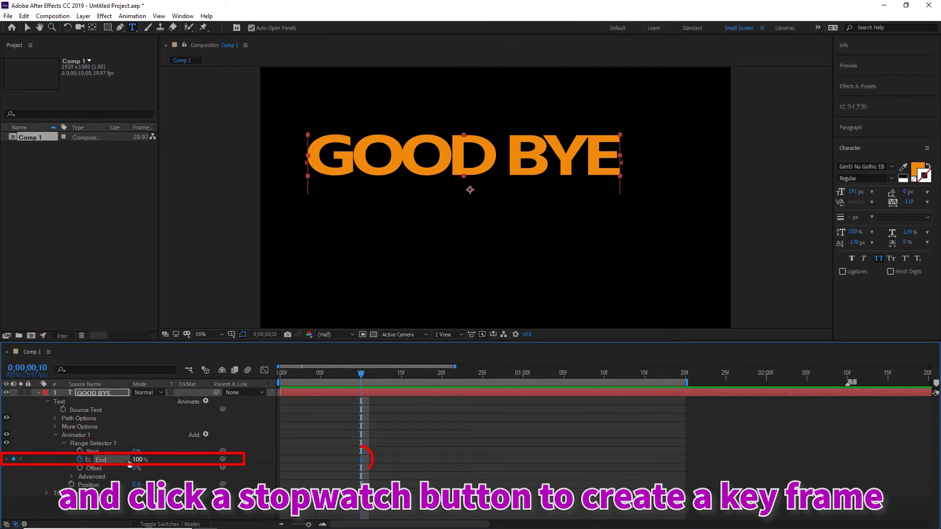
{"action": "left_click_drag", "start_coordinate": [135, 461], "coordinate": [88, 462]}
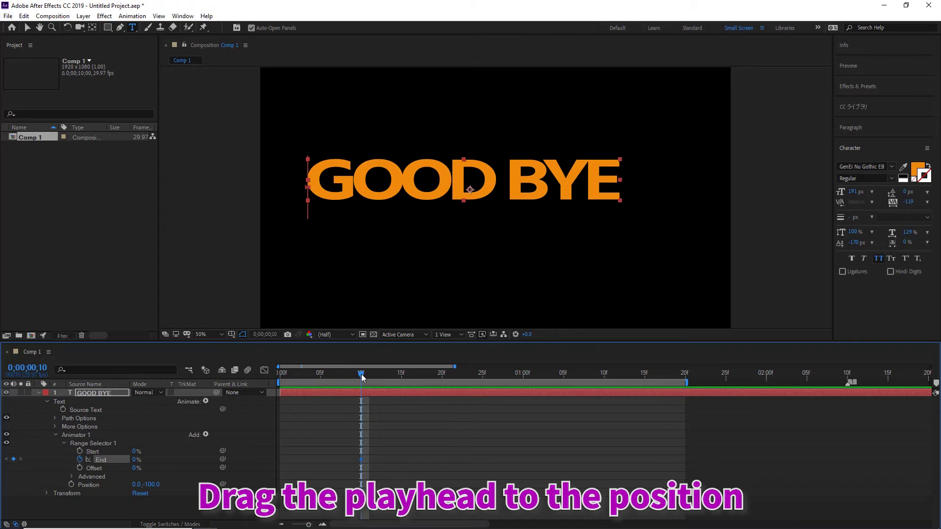
{"action": "left_click_drag", "start_coordinate": [360, 374], "coordinate": [685, 374]}
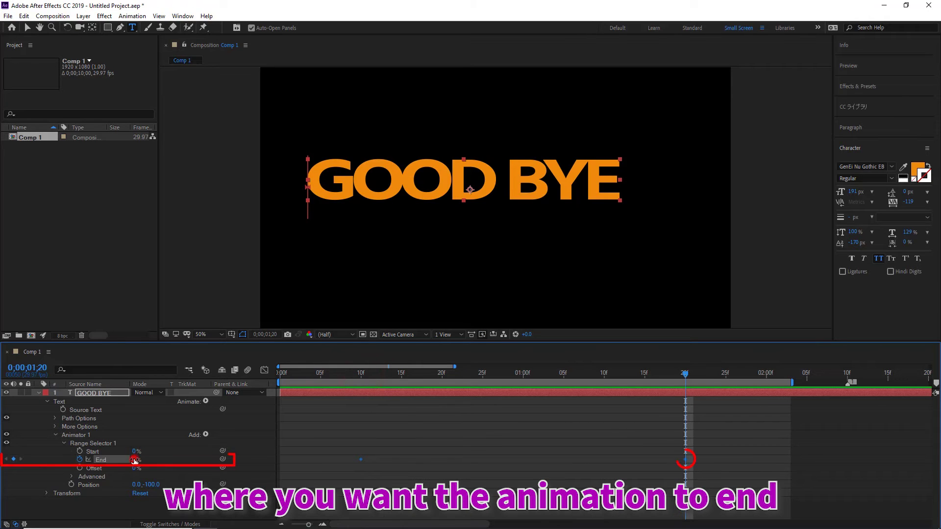
{"action": "left_click_drag", "start_coordinate": [136, 459], "coordinate": [196, 458]}
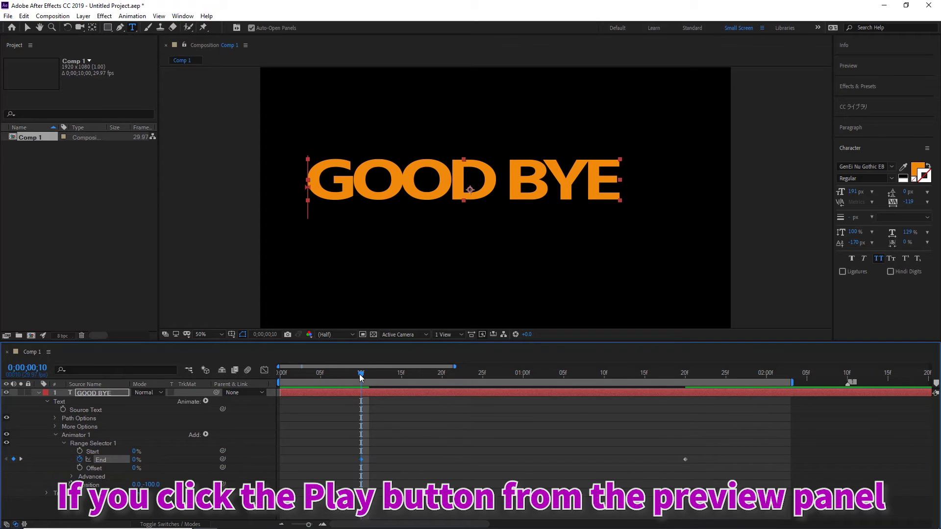
- Return to the start of the composition and preview the GOOD BYE letters' slide-up animation
{"action": "left_click", "coordinate": [359, 373]}
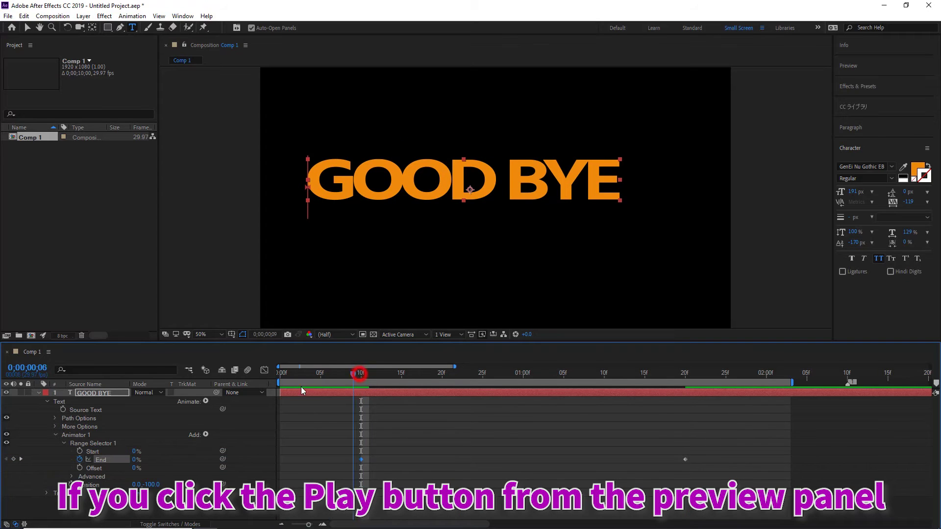
{"action": "key", "text": "Home"}
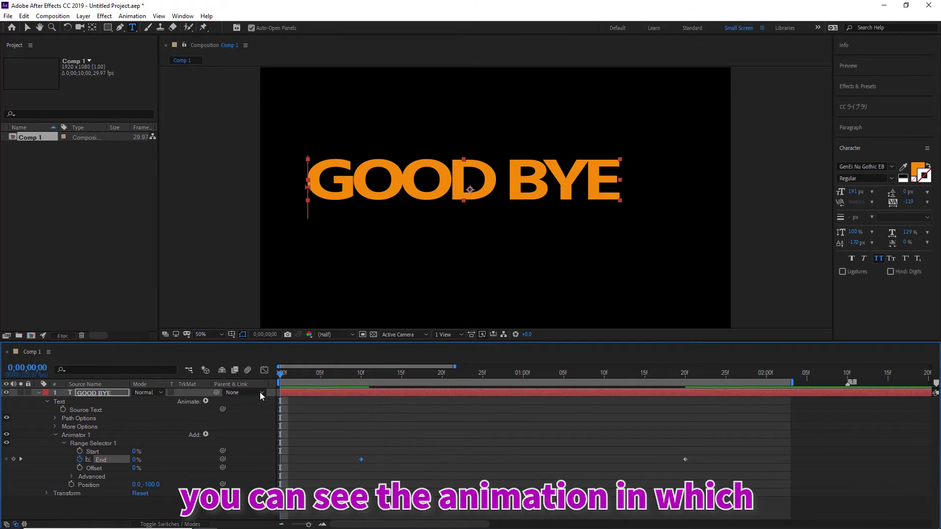
{"action": "left_click", "coordinate": [872, 67]}
{"action": "left_click", "coordinate": [882, 83]}
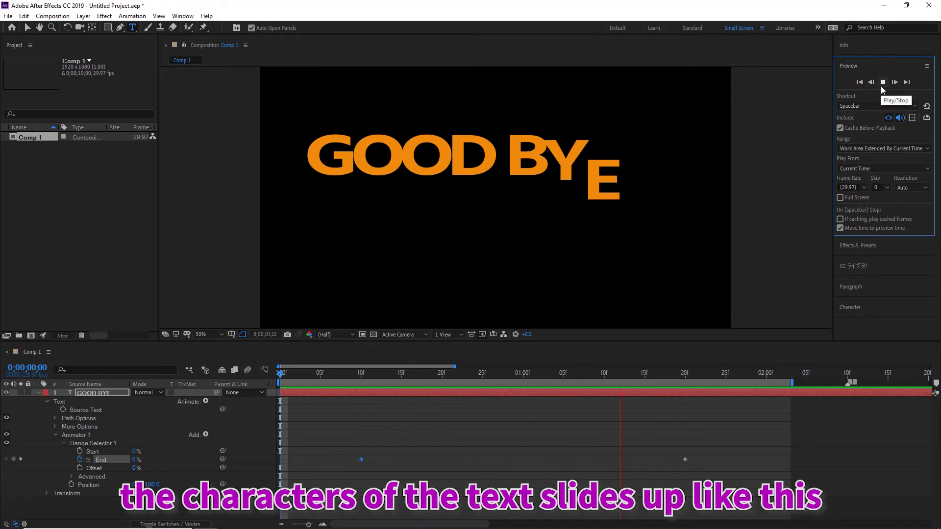
{"action": "left_click", "coordinate": [881, 84]}
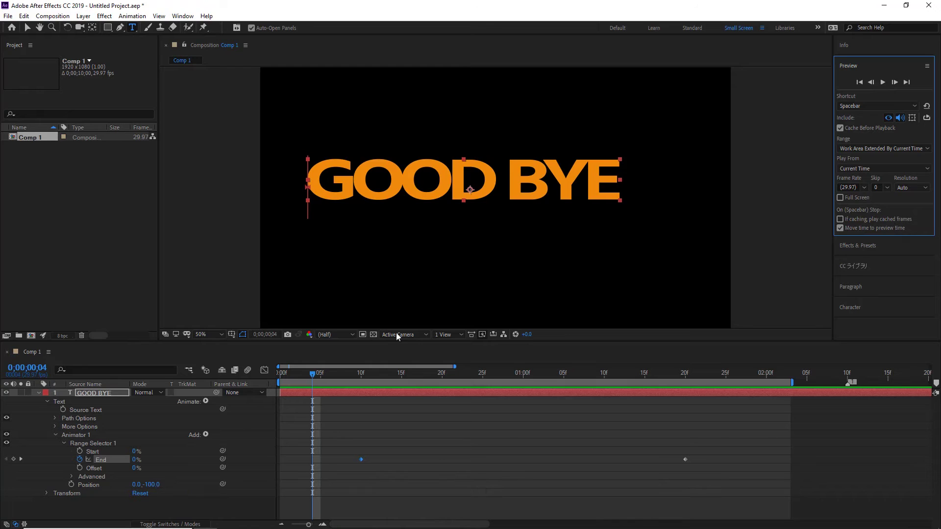
- Keyframe the Start property of Range Selector 1 at 0% on 0;00;00;10 and 100% on 0;00;01;25
{"action": "left_click_drag", "start_coordinate": [315, 373], "coordinate": [359, 389]}
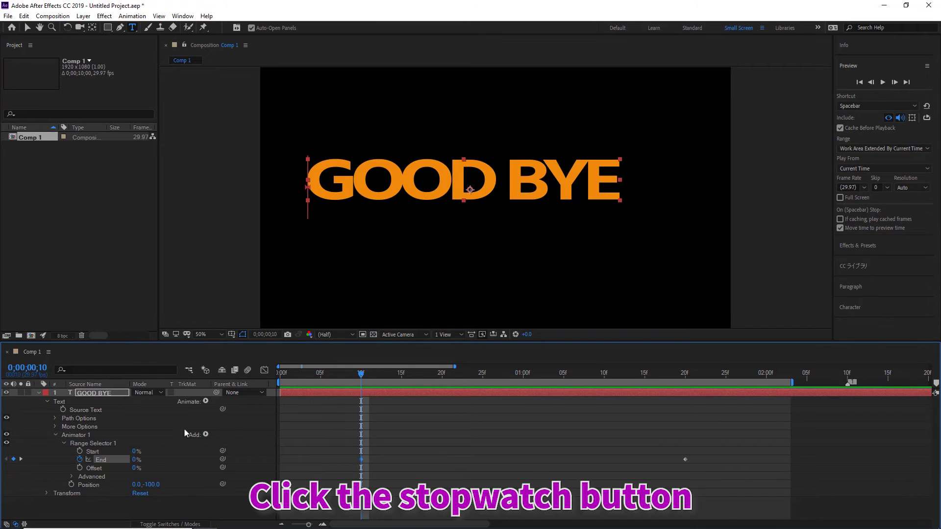
{"action": "left_click", "coordinate": [80, 452]}
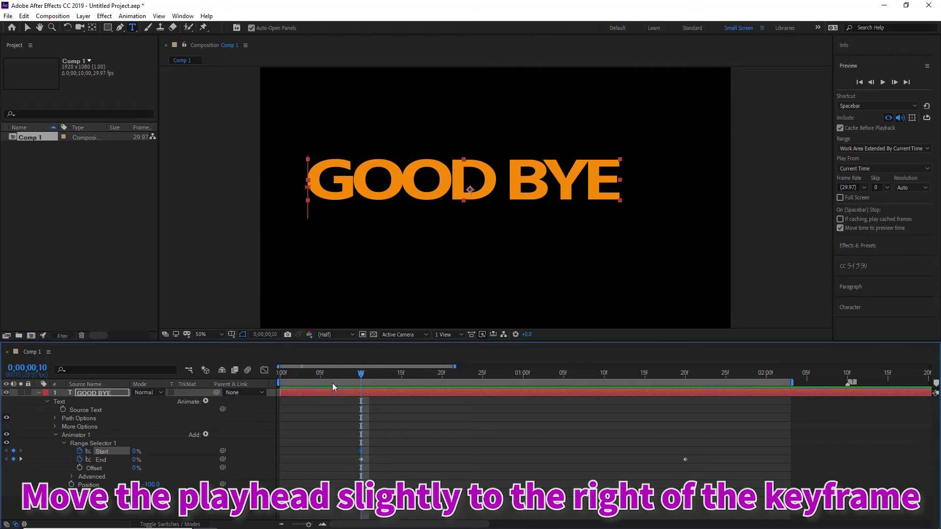
{"action": "left_click_drag", "start_coordinate": [363, 374], "coordinate": [724, 456]}
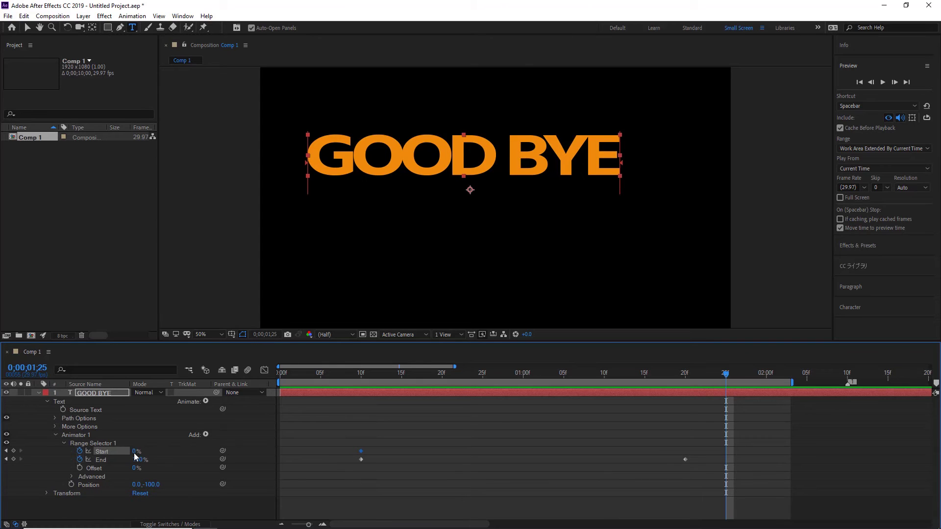
{"action": "left_click_drag", "start_coordinate": [135, 452], "coordinate": [195, 449]}
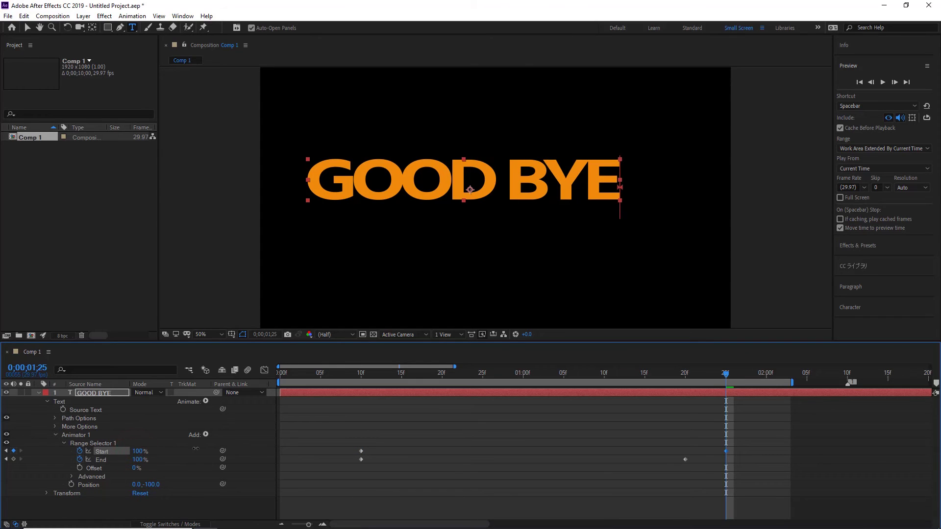
- Return to the start of the composition and preview the GOOD BYE letters rising and dropping back in sequence
{"action": "left_click_drag", "start_coordinate": [725, 375], "coordinate": [321, 375]}
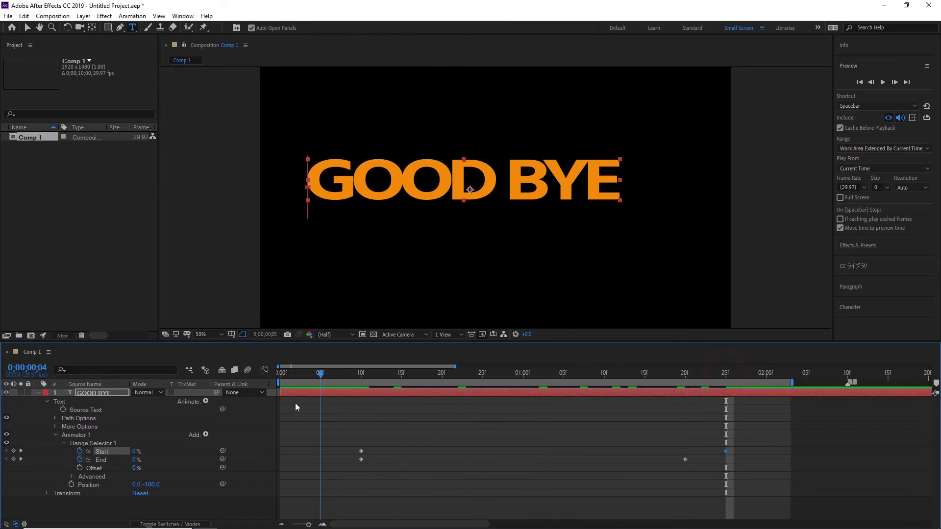
{"action": "key", "text": "Home"}
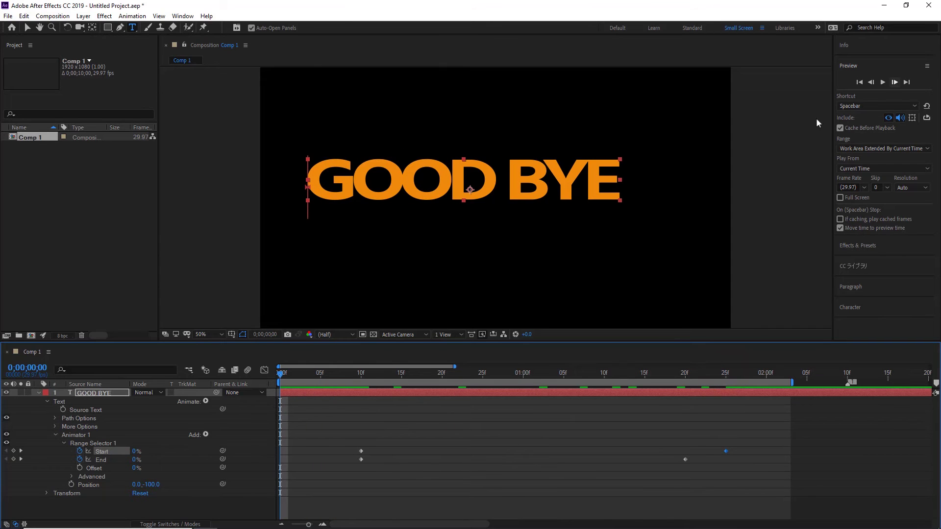
{"action": "left_click", "coordinate": [883, 84]}
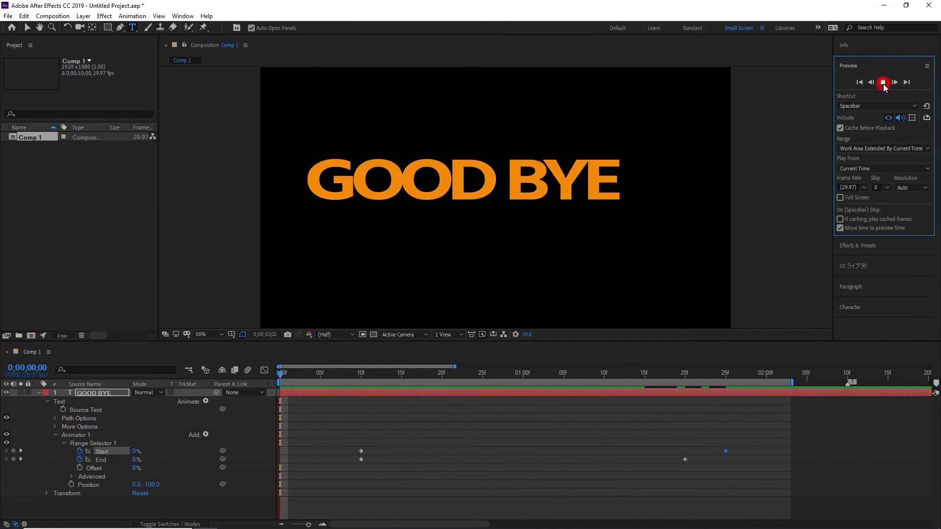
{"action": "left_click", "coordinate": [883, 83]}
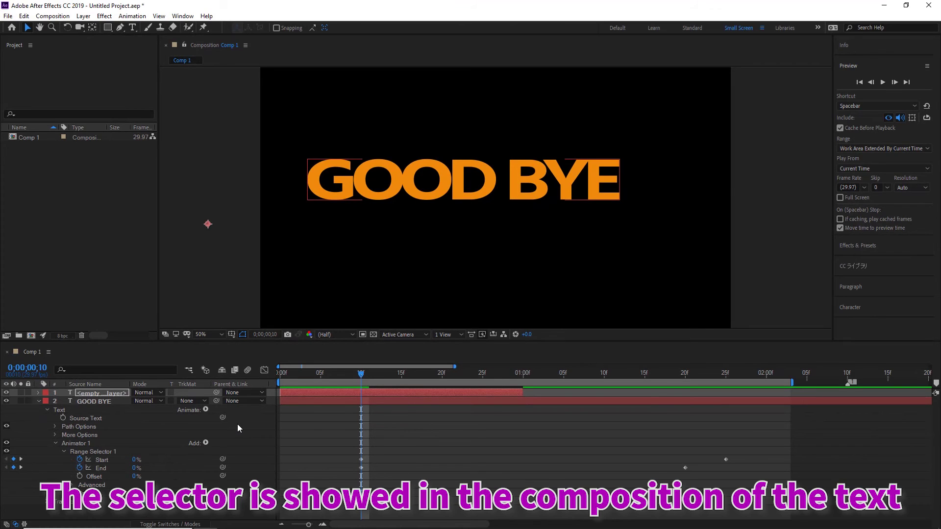
- Move Range Selector 1's Start to 13% at 0;00;00;10 in the composition view, and add a Scale property of 200% to Animator 1
{"action": "left_click", "coordinate": [75, 443]}
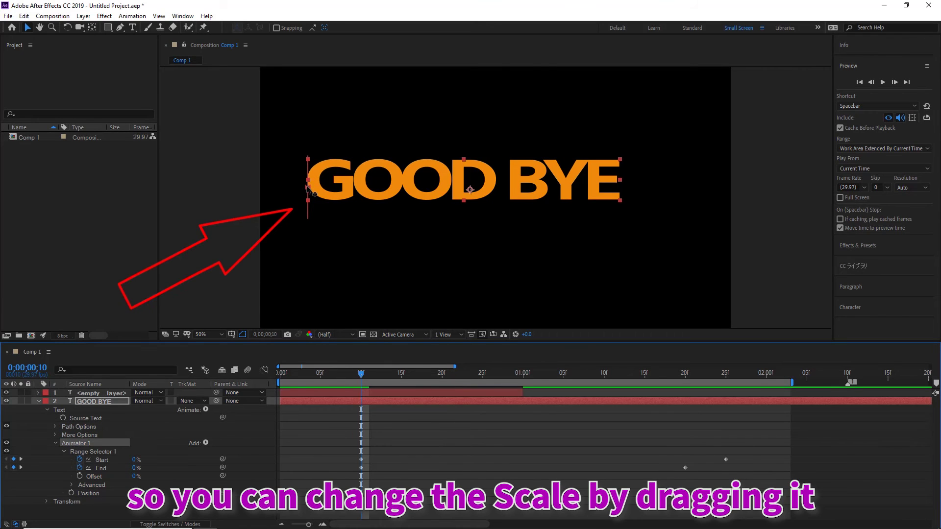
{"action": "left_click_drag", "start_coordinate": [310, 191], "coordinate": [338, 138]}
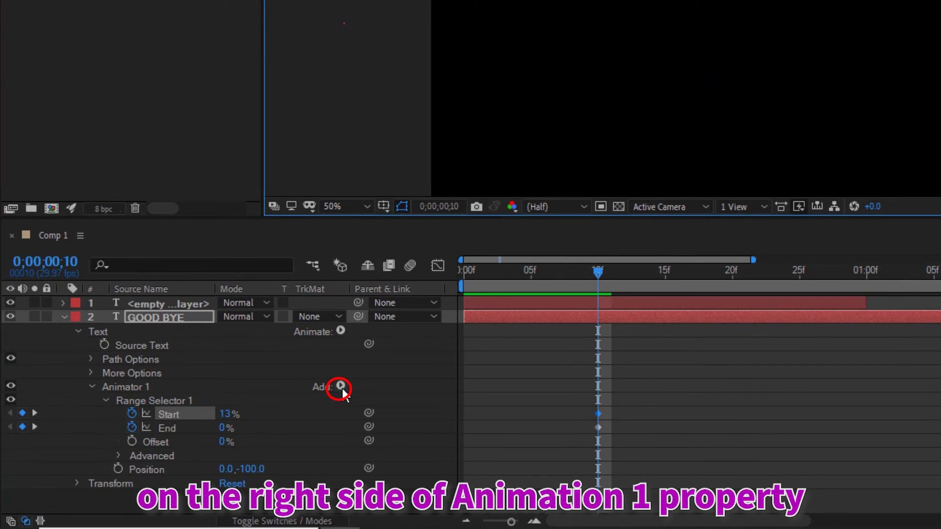
{"action": "left_click", "coordinate": [341, 387]}
{"action": "mouse_move", "coordinate": [380, 398]}
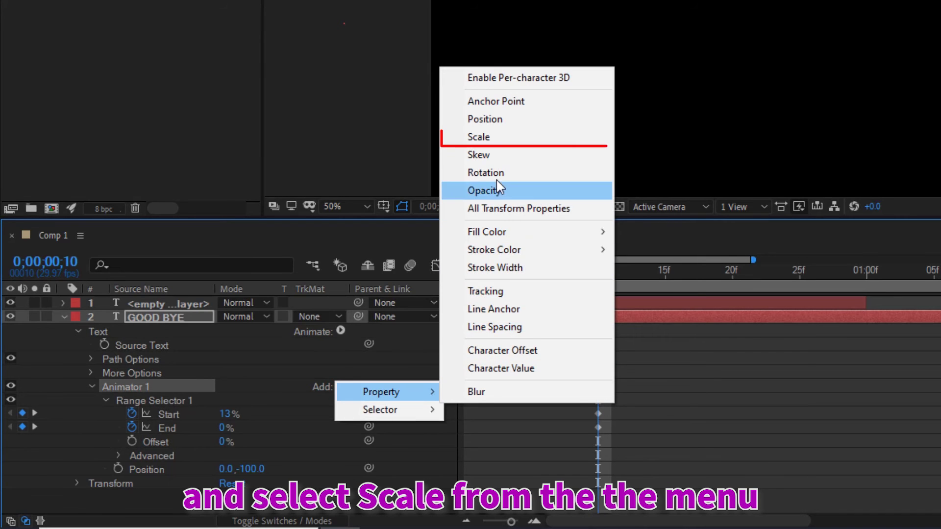
{"action": "left_click", "coordinate": [496, 142]}
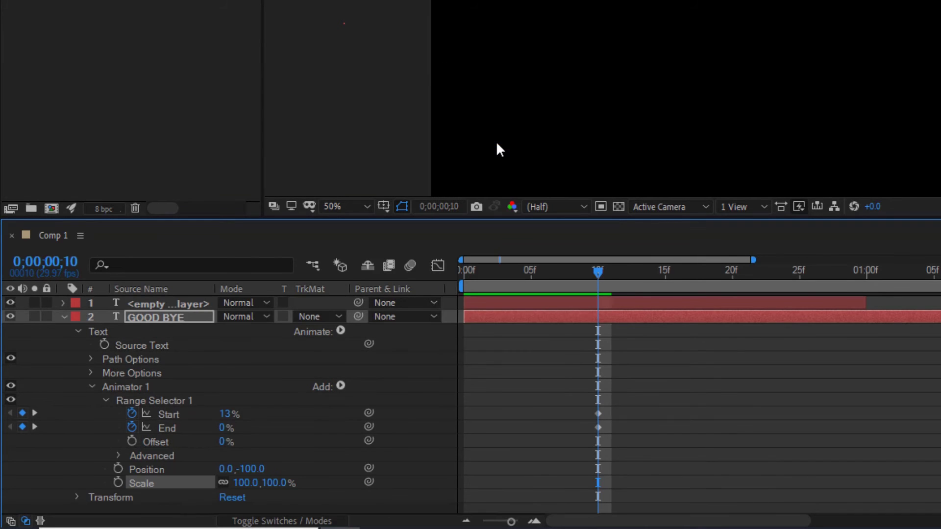
{"action": "mouse_move", "coordinate": [248, 482]}
{"action": "left_mouse_down"}
{"action": "mouse_move", "coordinate": [277, 483]}
{"action": "mouse_move", "coordinate": [253, 490]}
{"action": "left_mouse_up"}
{"action": "left_click", "coordinate": [251, 484]}
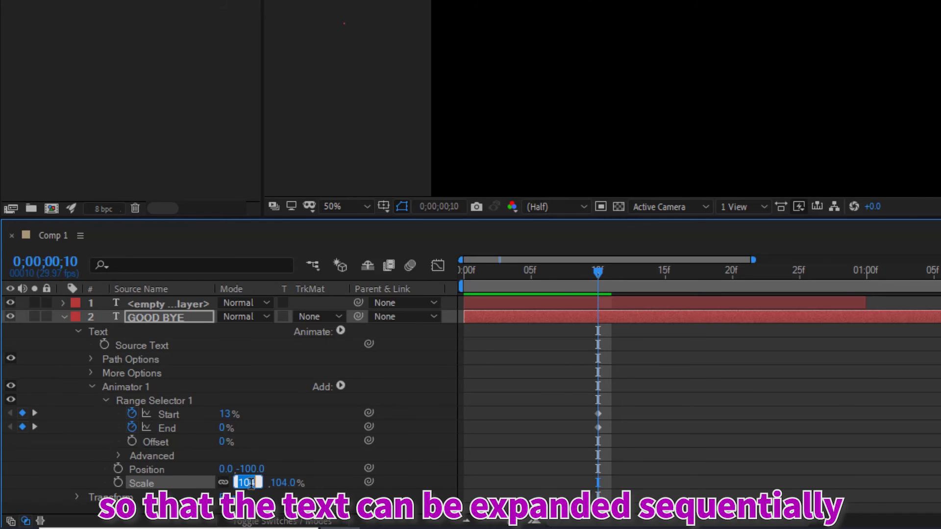
{"action": "type", "text": "200"}
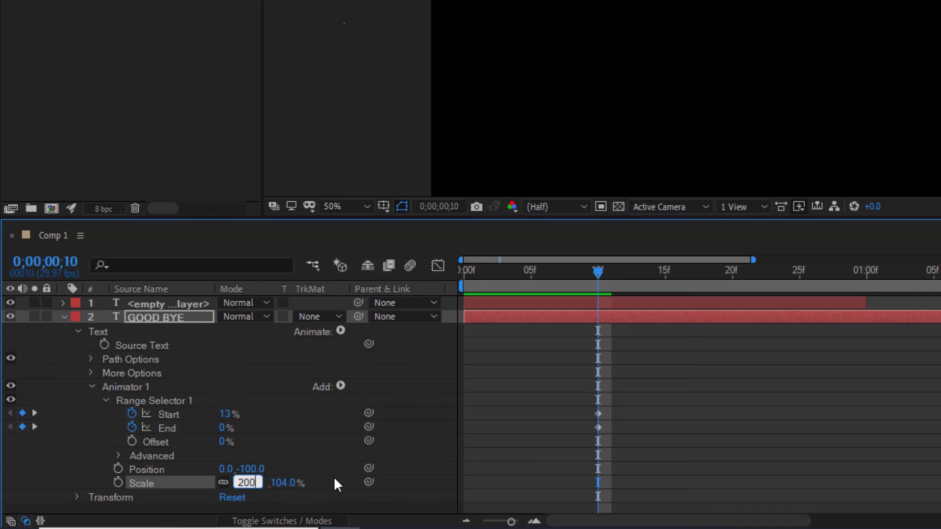
{"action": "key", "text": "Return"}
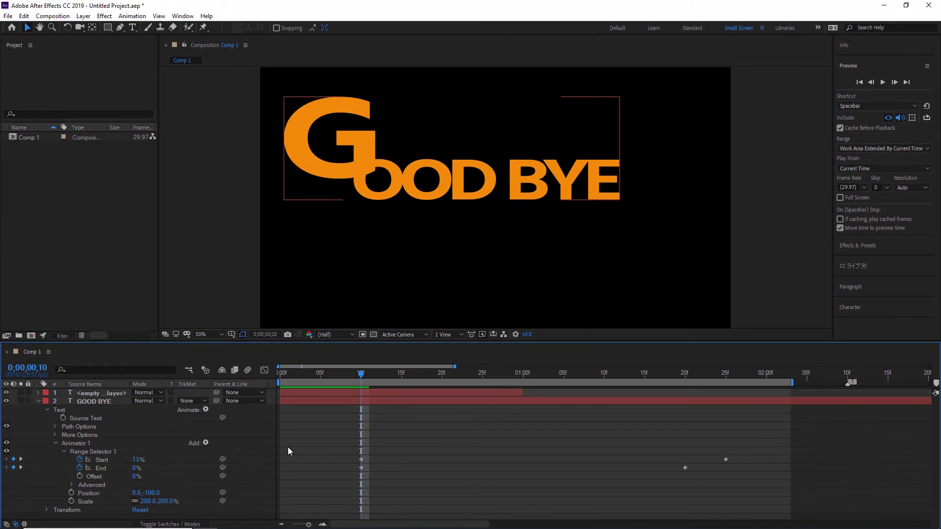
- Return to the start of the composition and preview the GOOD BYE letters' combined position and scale animation
{"action": "left_click", "coordinate": [298, 443]}
{"action": "left_click_drag", "start_coordinate": [363, 377], "coordinate": [272, 387]}
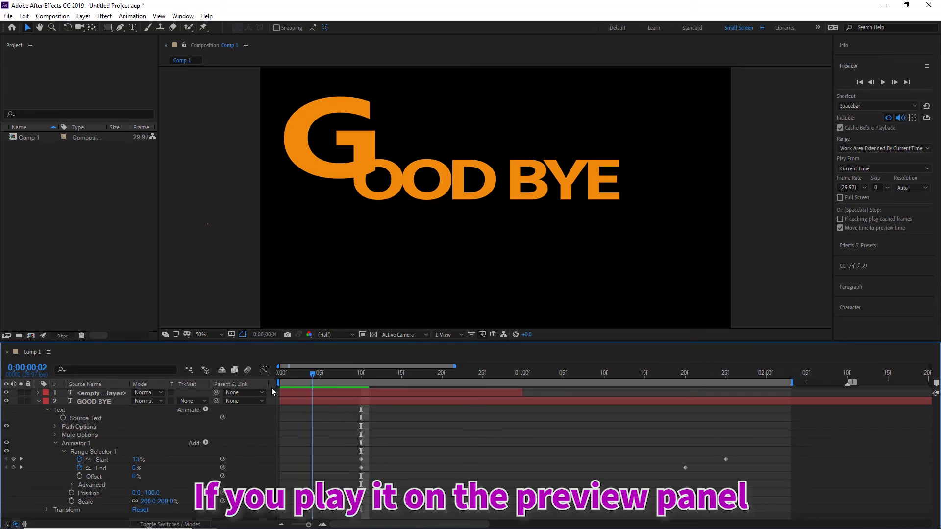
{"action": "left_click", "coordinate": [883, 82]}
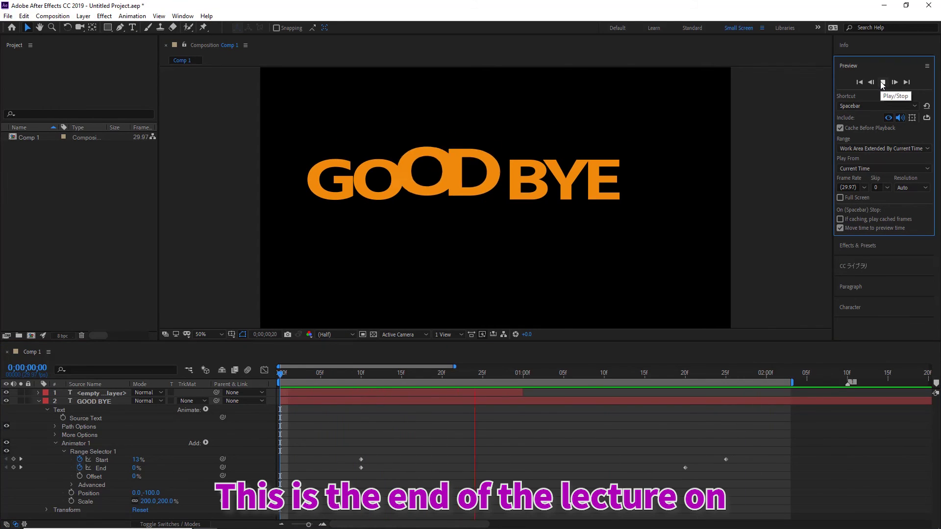